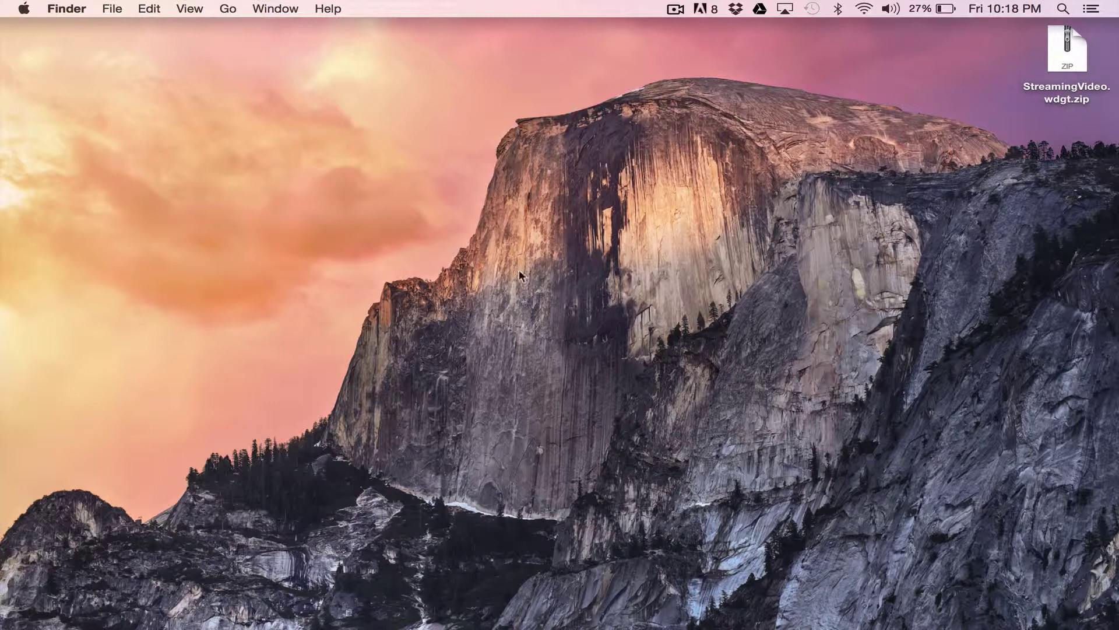
# - Extract StreamingVideo.wdgt from its zip archive and place it just below the archive on the desktop
pyautogui.doubleClick(1064, 68)
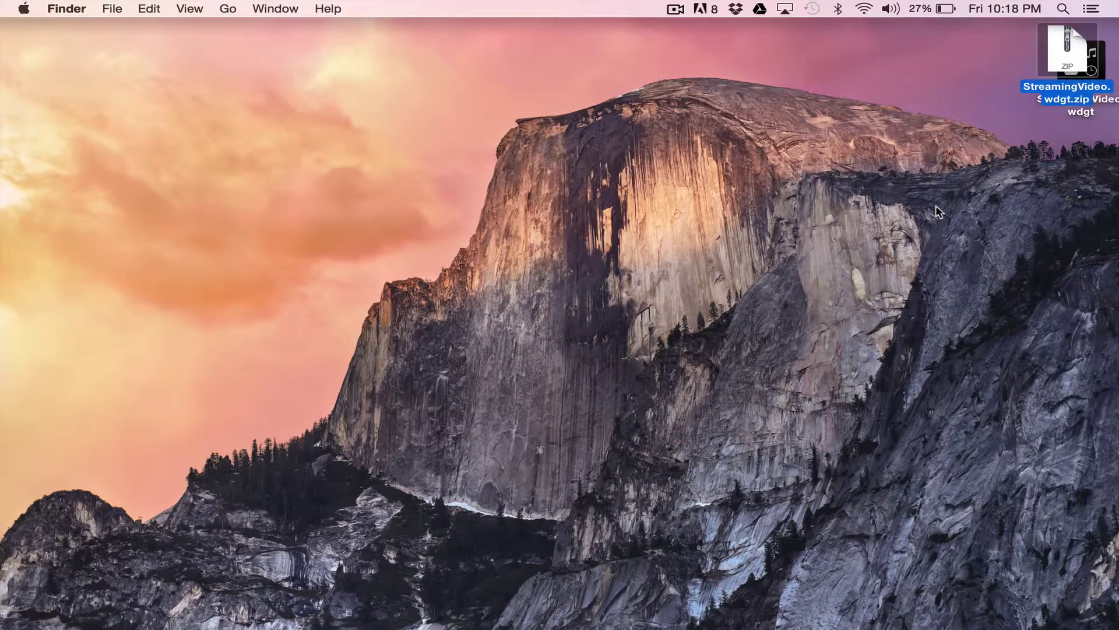
pyautogui.click(1083, 114)
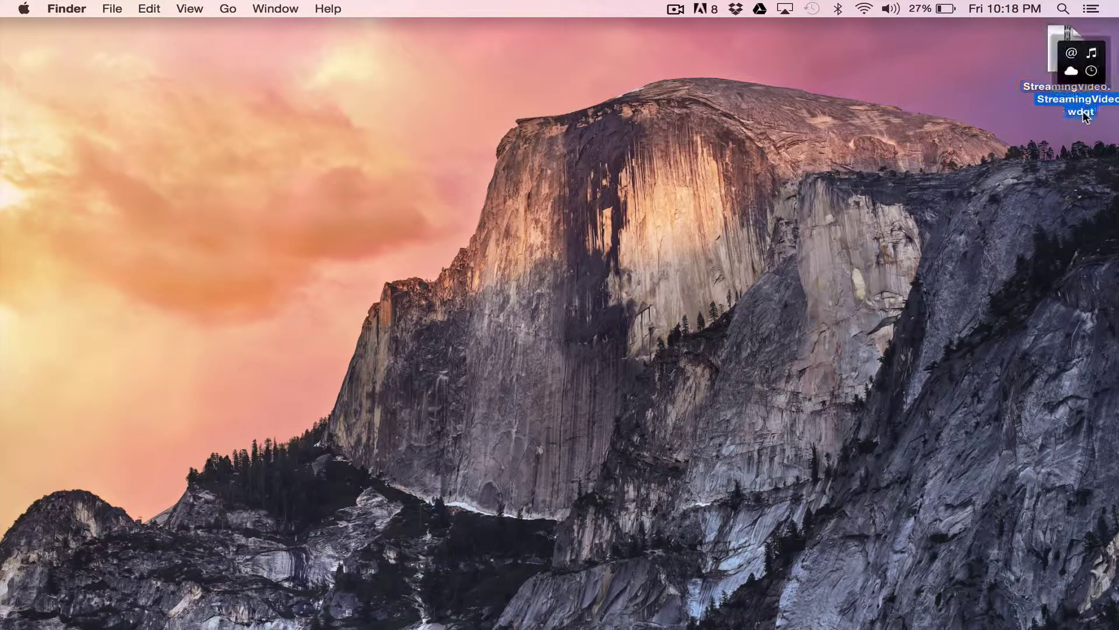
pyautogui.moveTo(1083, 113); pyautogui.dragTo(1065, 197)
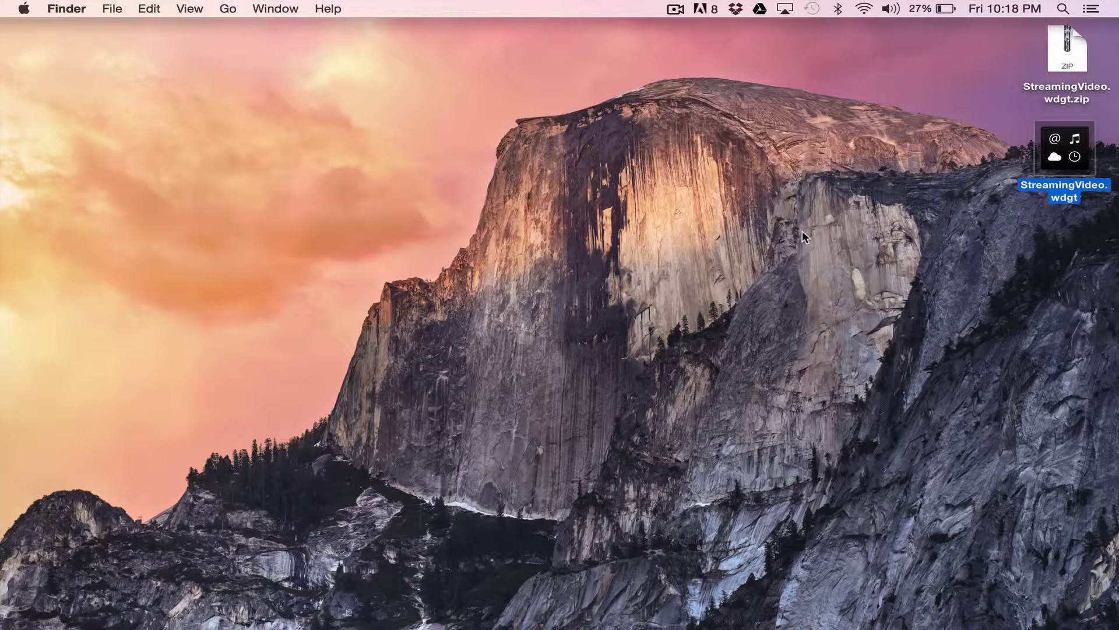
pyautogui.click(812, 209)
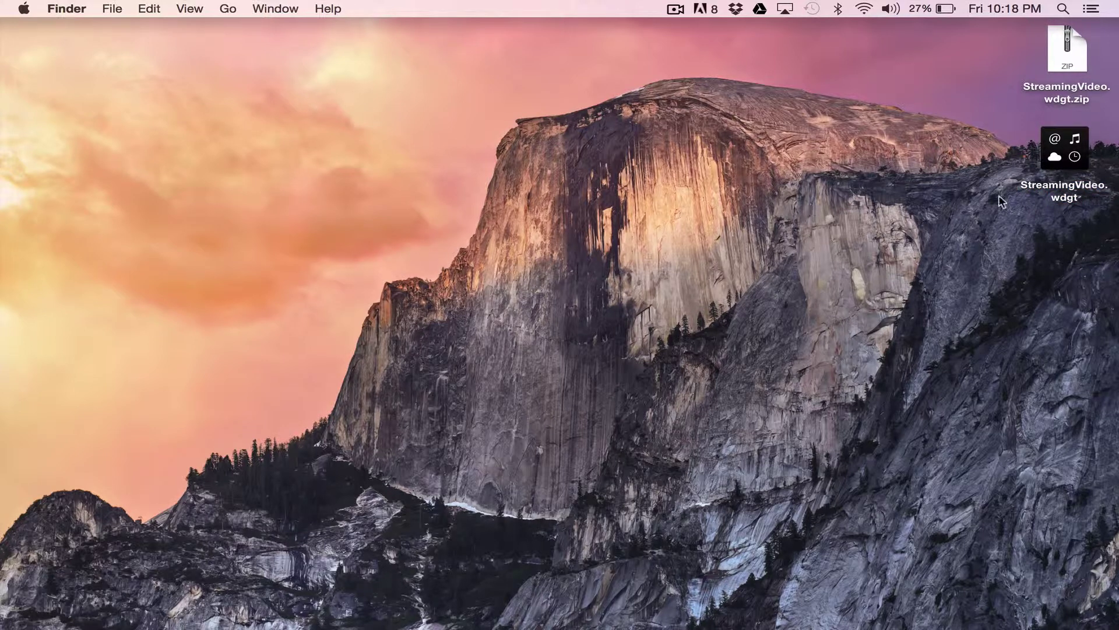
# - Show the StreamingVideo.wdgt package contents and preview Default.png, Info.plist and main.html
pyautogui.rightClick(1057, 152)
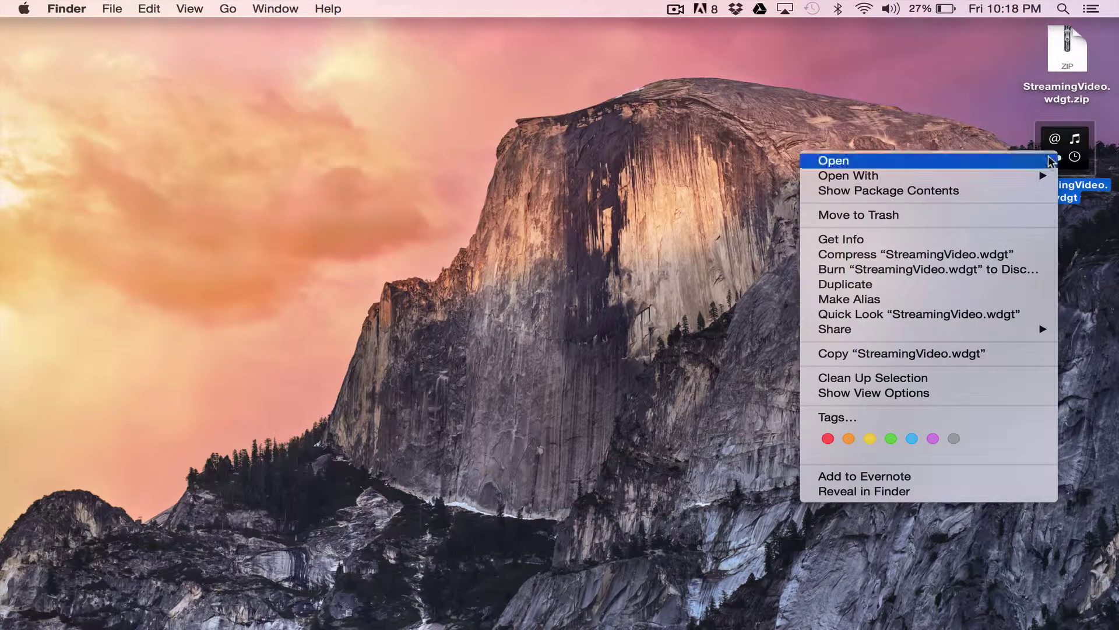
pyautogui.click(1012, 192)
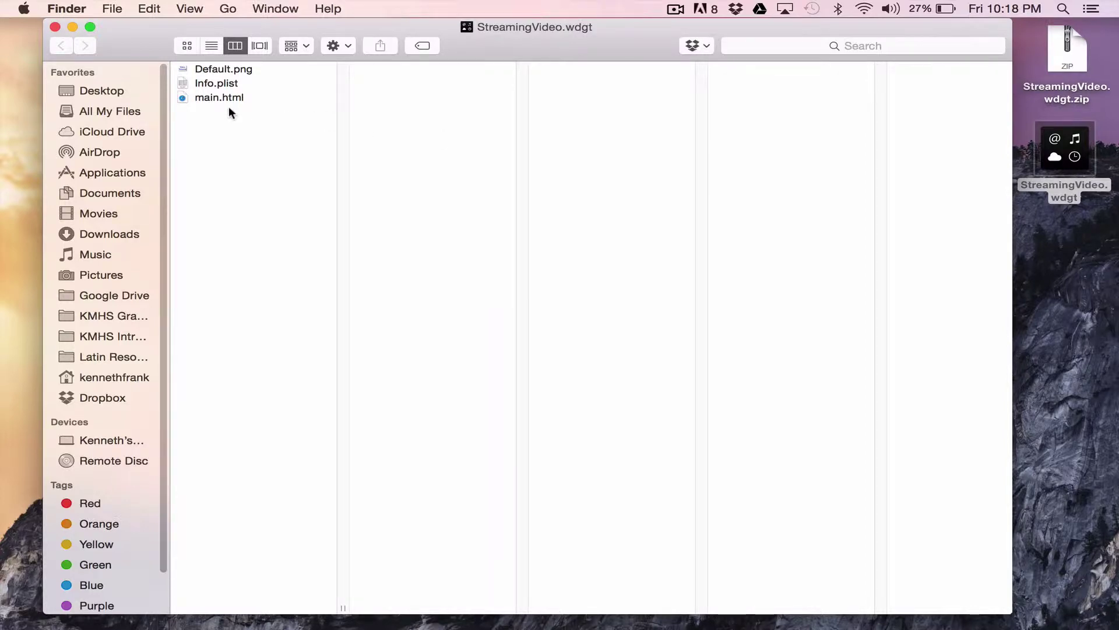
pyautogui.click(206, 67)
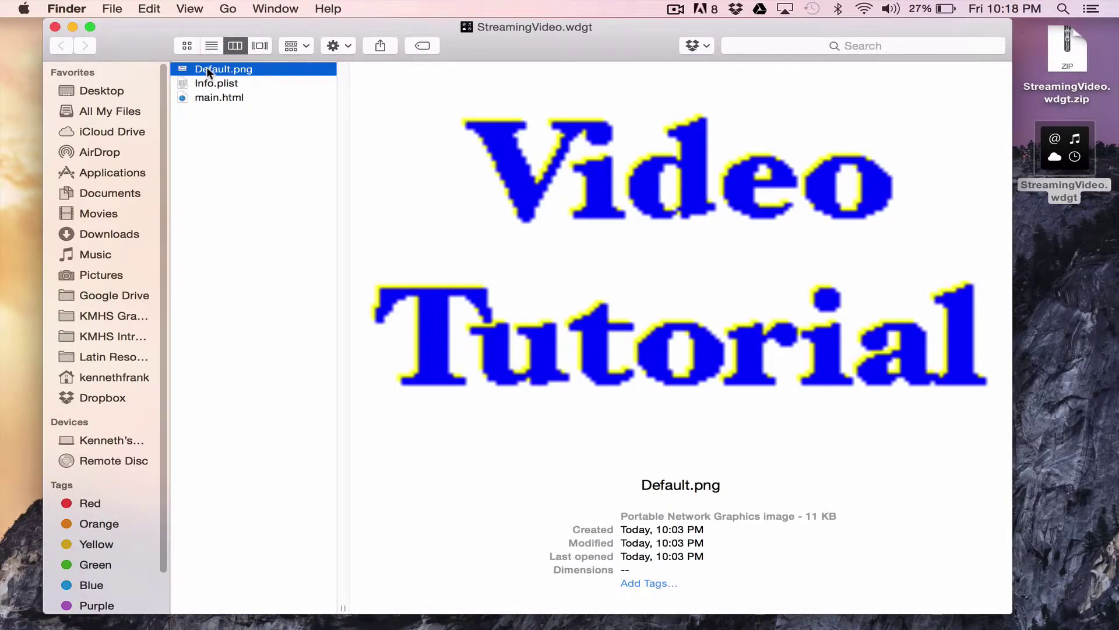
pyautogui.press('Down')
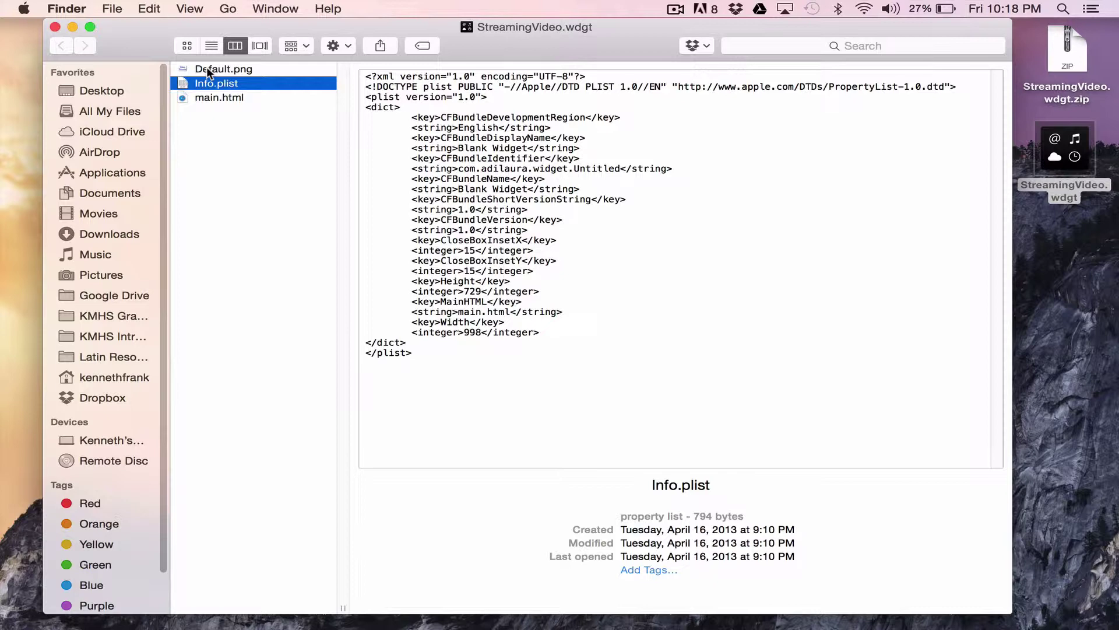
pyautogui.press('Down')
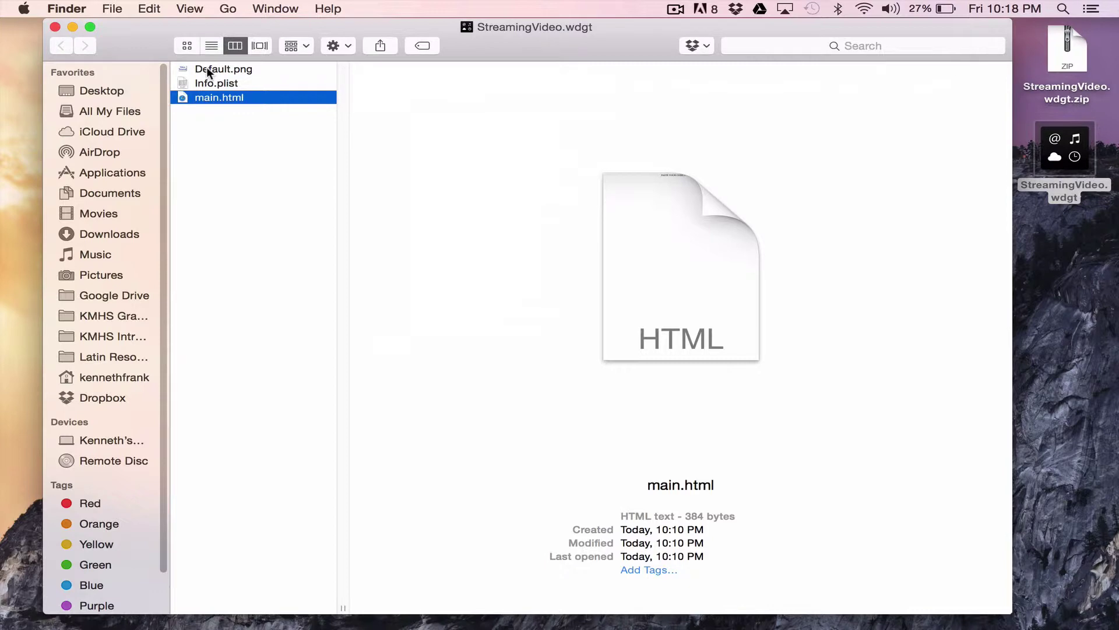
pyautogui.press('Up')
pyautogui.press('Up')
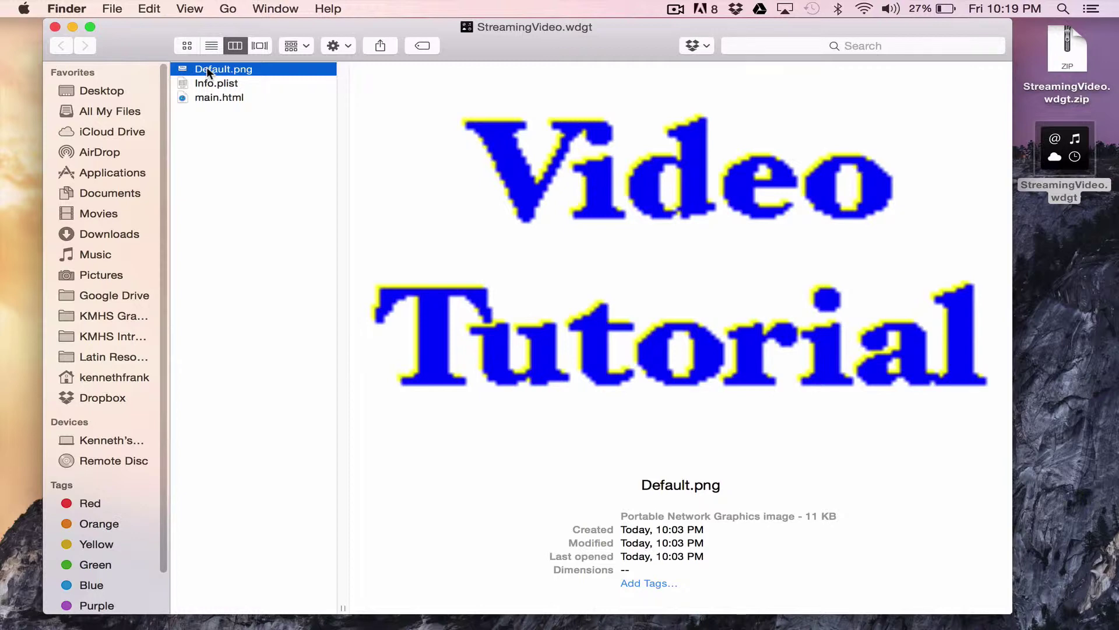
pyautogui.click(203, 98)
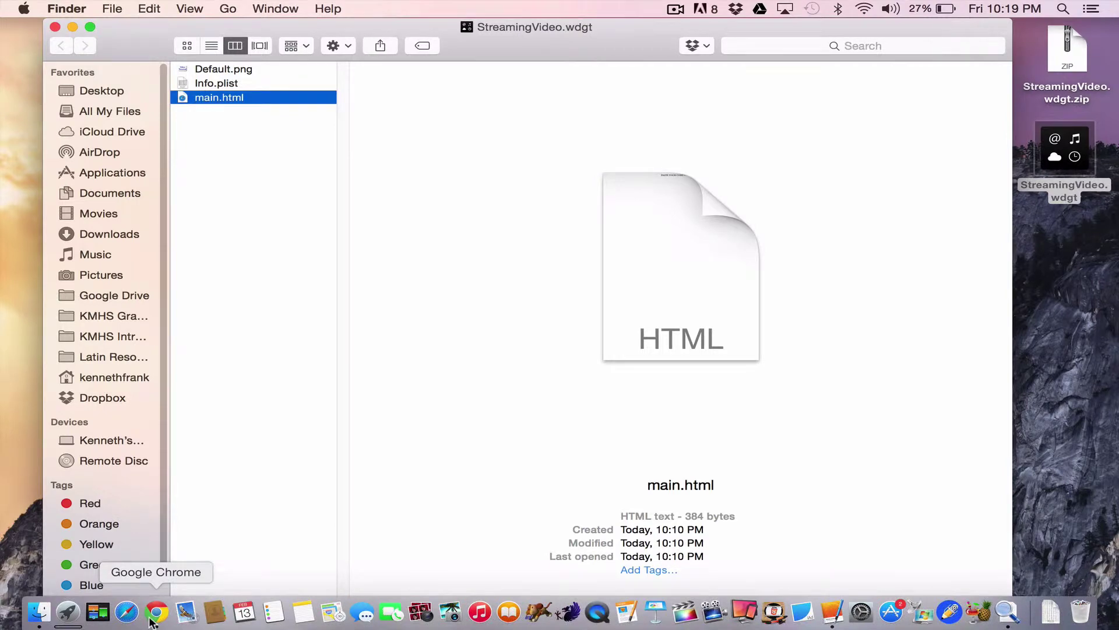
# - Copy the grammar review video's iframe embed code from its YouTube Share > Embed options in Chrome
pyautogui.click(153, 619)
pyautogui.scroll(-3, 204, 468)
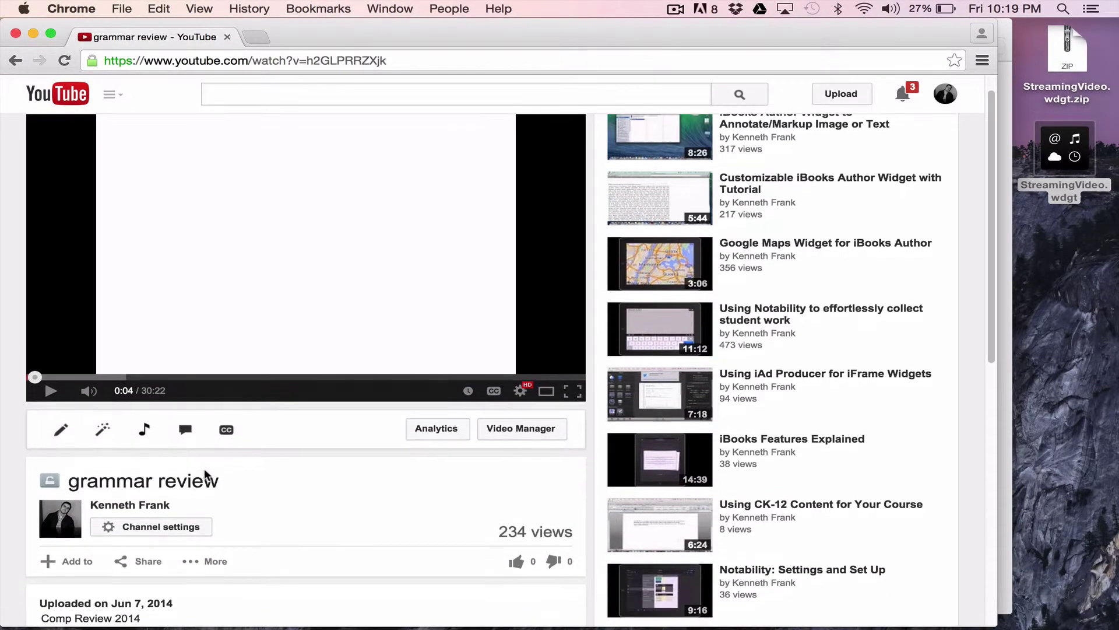
pyautogui.scroll(-4, 204, 467)
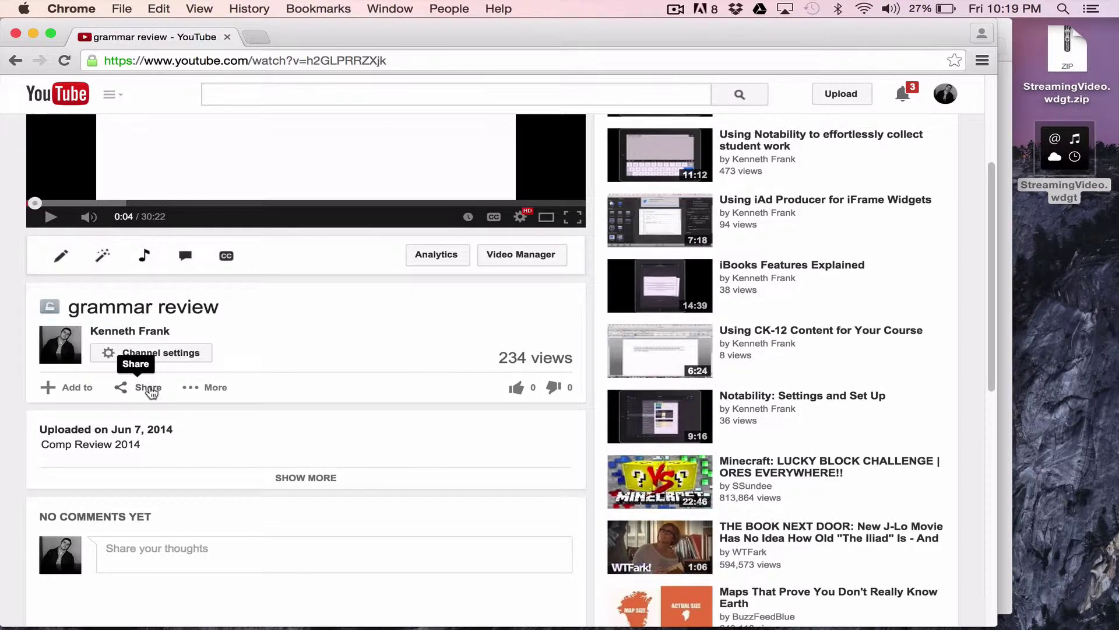
pyautogui.scroll(7, 150, 392)
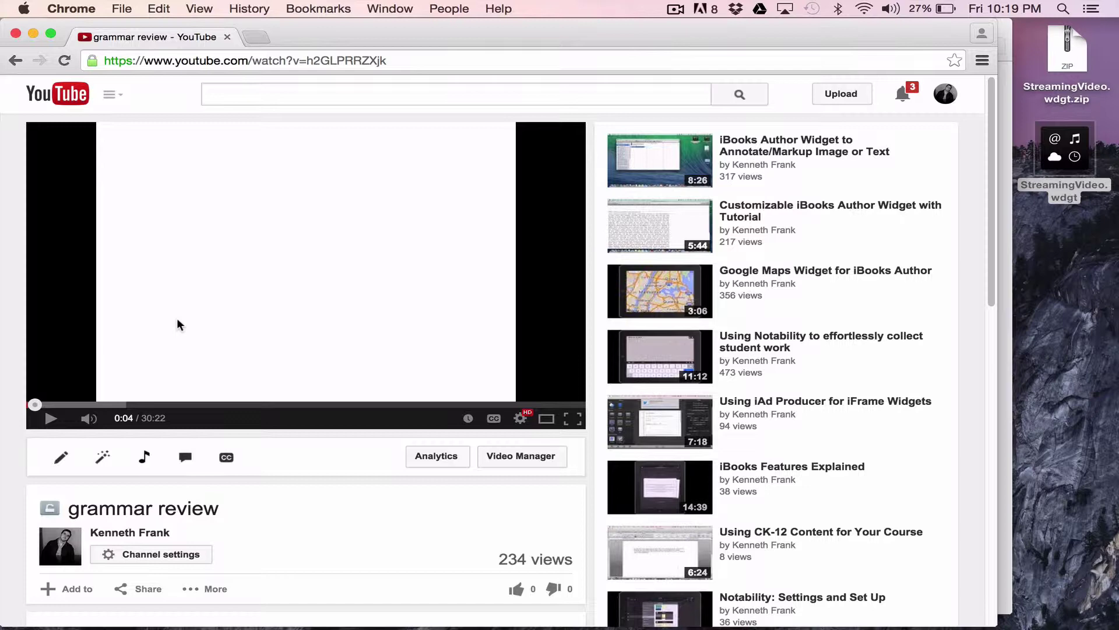
pyautogui.scroll(-8, 178, 324)
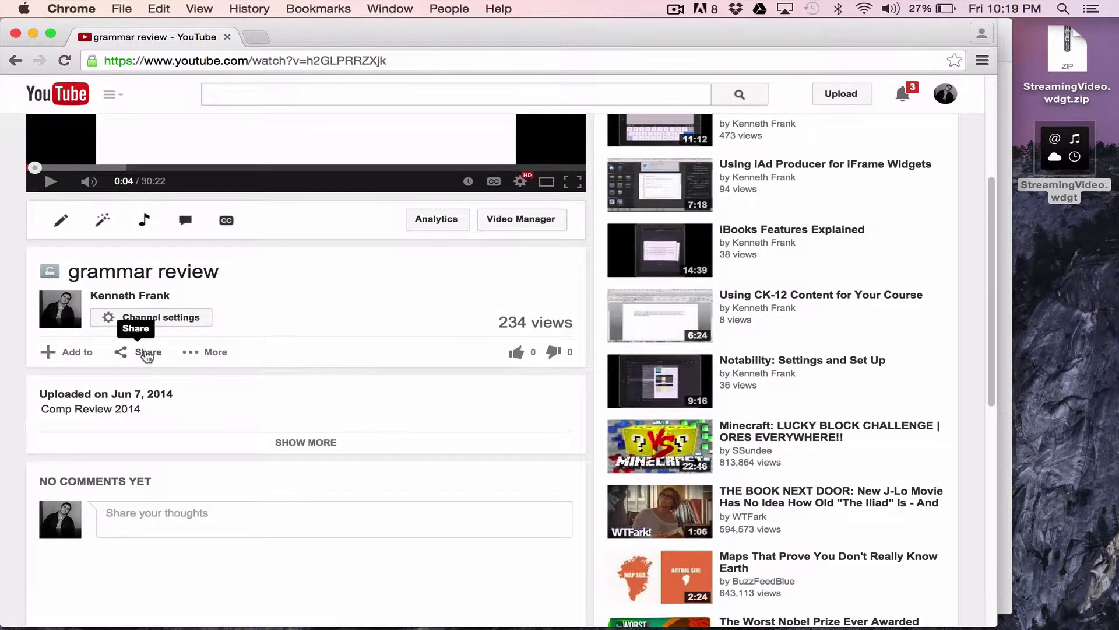
pyautogui.click(150, 352)
pyautogui.click(137, 397)
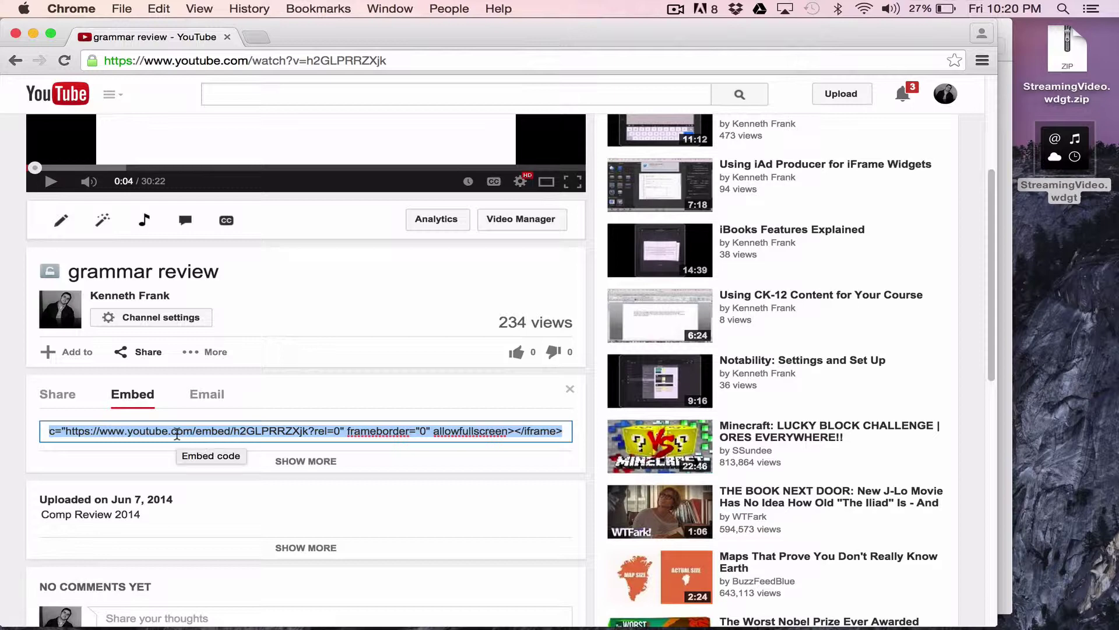
pyautogui.press('super+c')
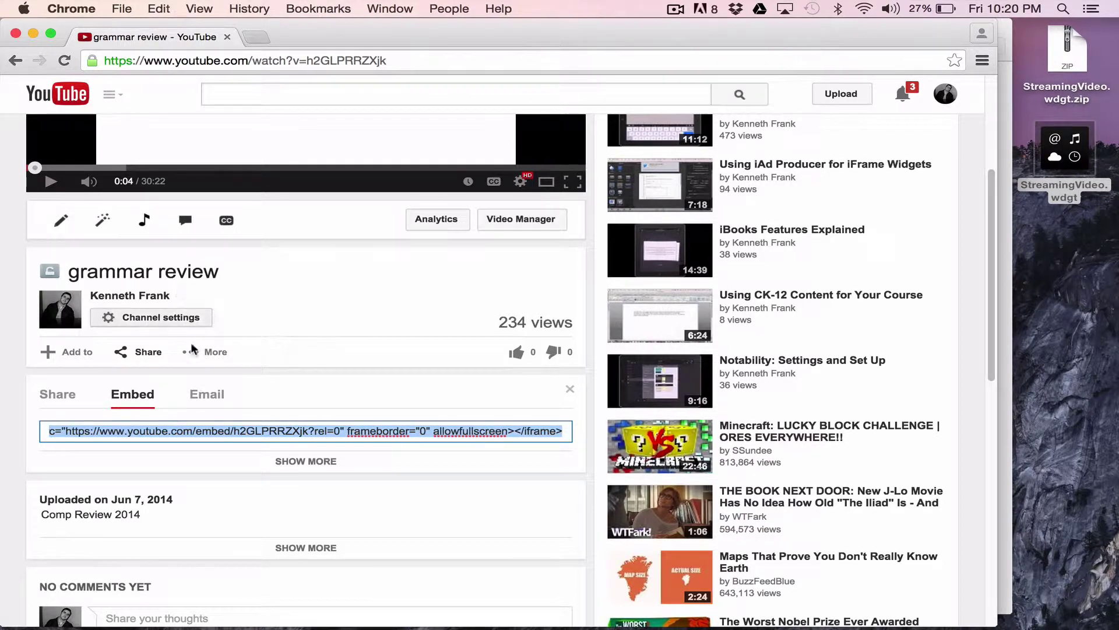
# - Open main.html from the StreamingVideo.wdgt package with Microsoft Word
pyautogui.moveTo(274, 626)
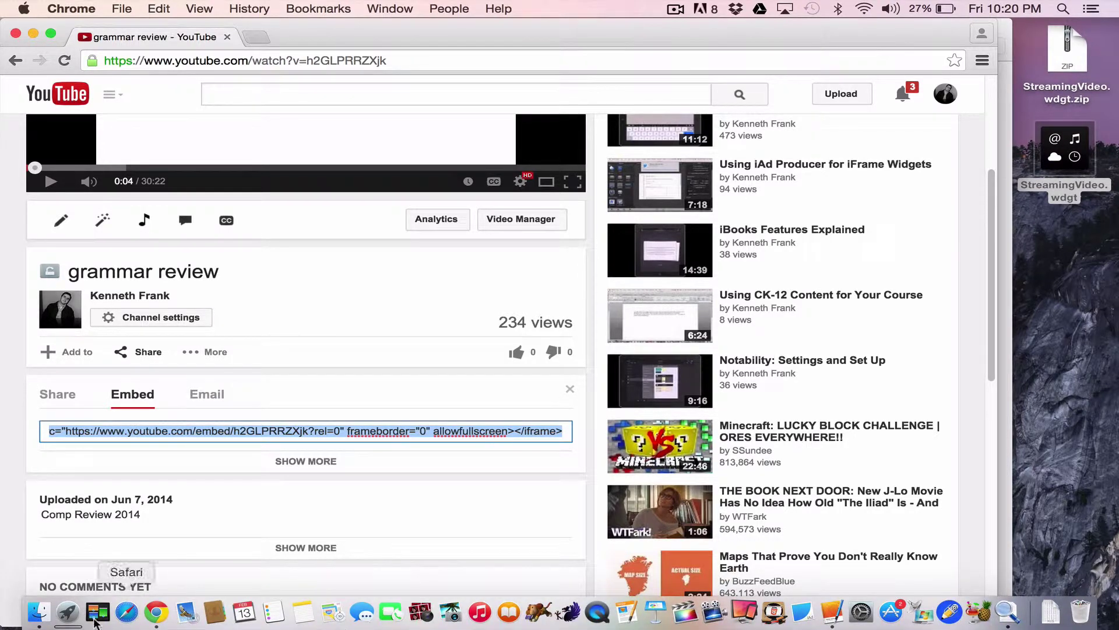
pyautogui.click(38, 612)
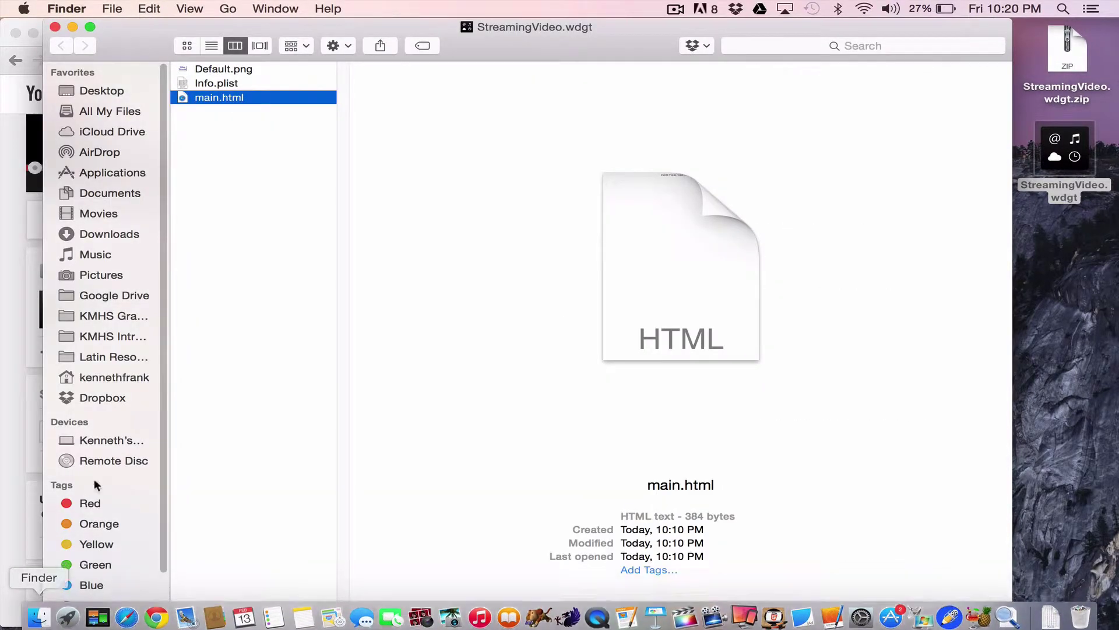
pyautogui.rightClick(214, 96)
pyautogui.moveTo(250, 123)
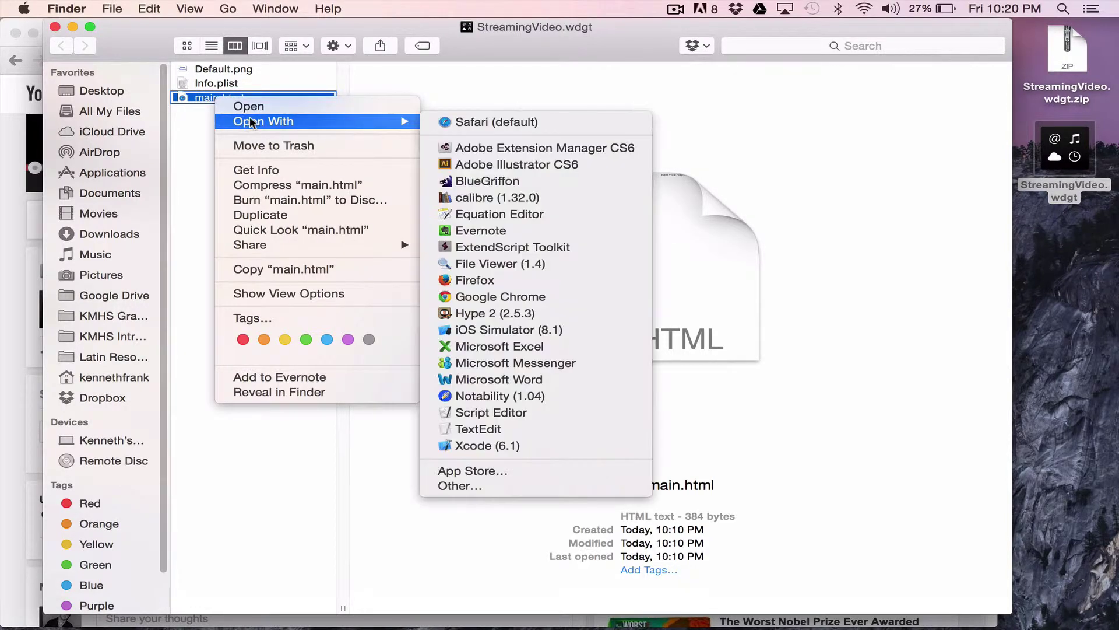
pyautogui.click(523, 379)
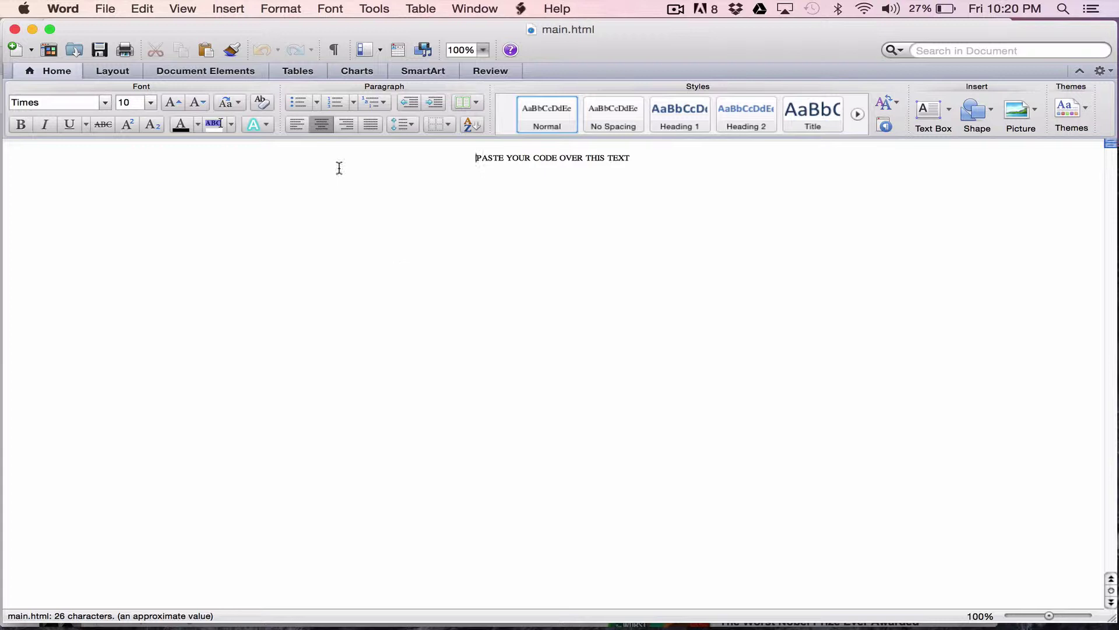
# - In HTML source view, replace the 'PASTE YOUR CODE OVER THIS TEXT' placeholder with the embed code
pyautogui.click(196, 7)
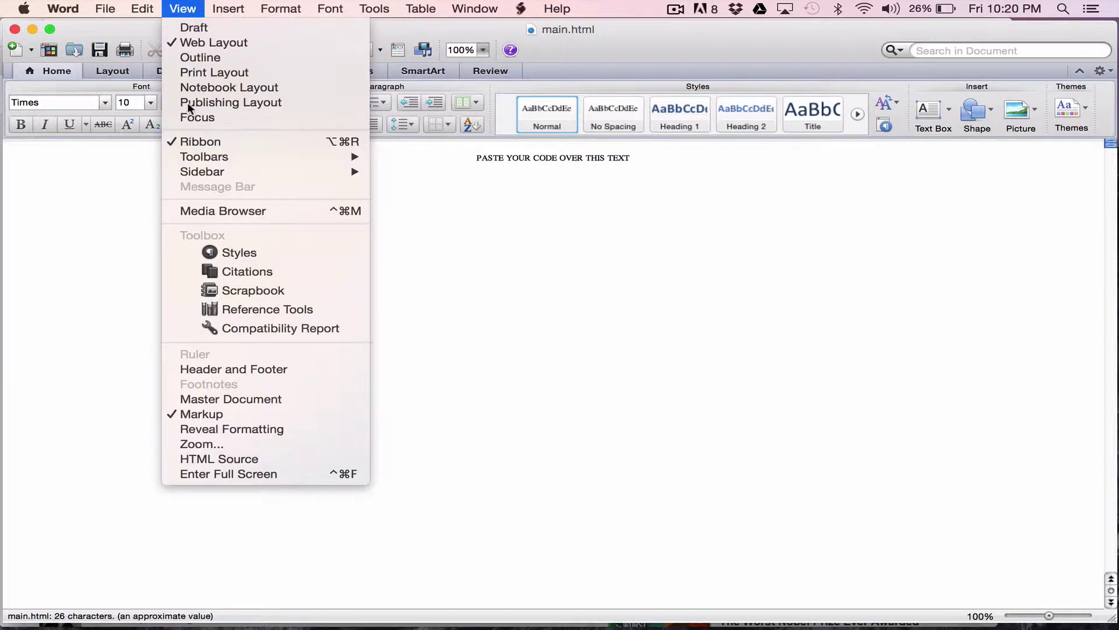
pyautogui.click(227, 458)
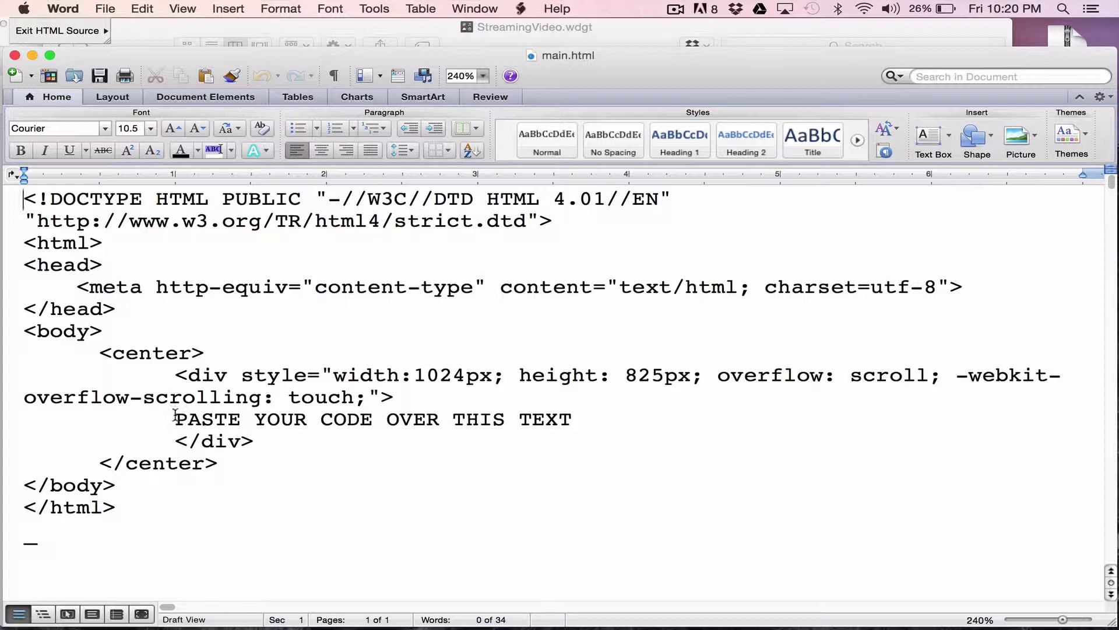
pyautogui.moveTo(183, 419); pyautogui.dragTo(573, 415)
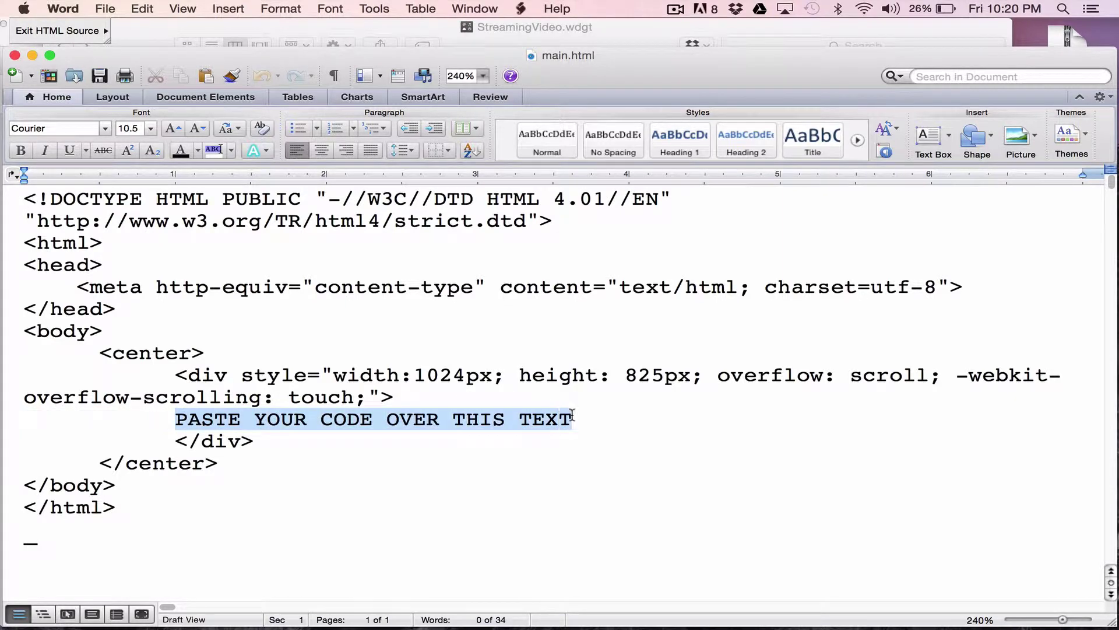
pyautogui.press('super+v')
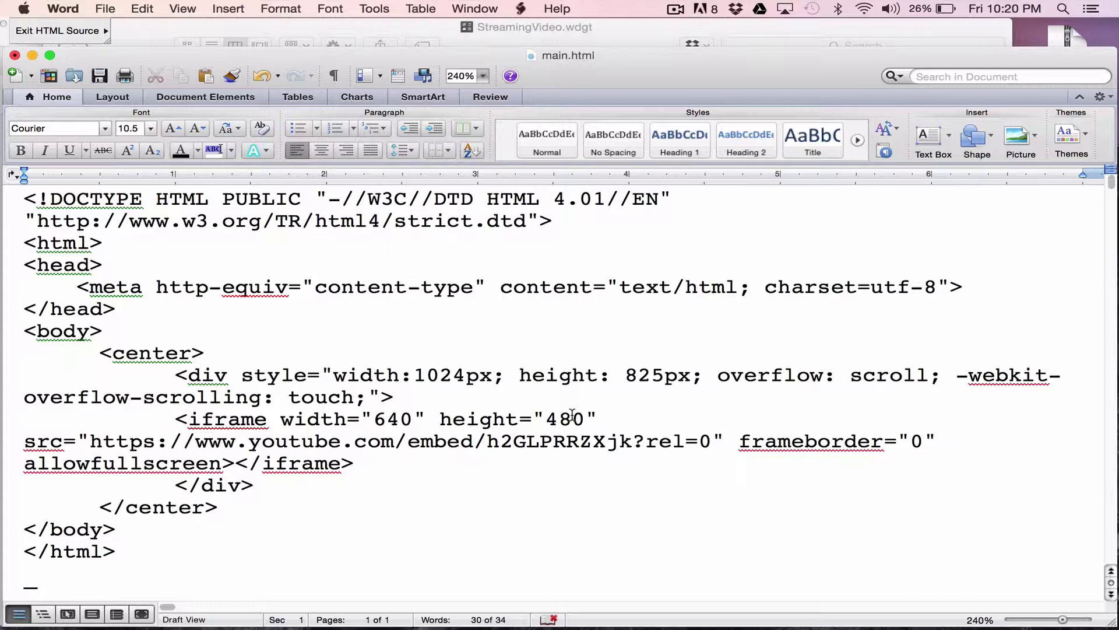
# - Save main.html in plain text format, quit Word, and hide Chrome to show the desktop
pyautogui.press('super+s')
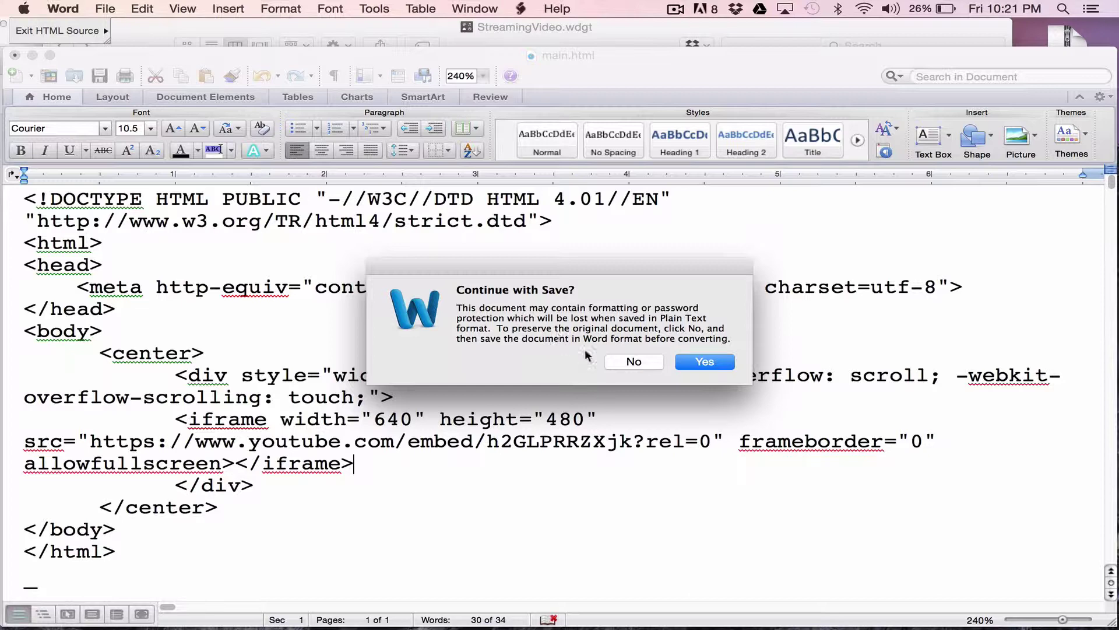
pyautogui.click(704, 362)
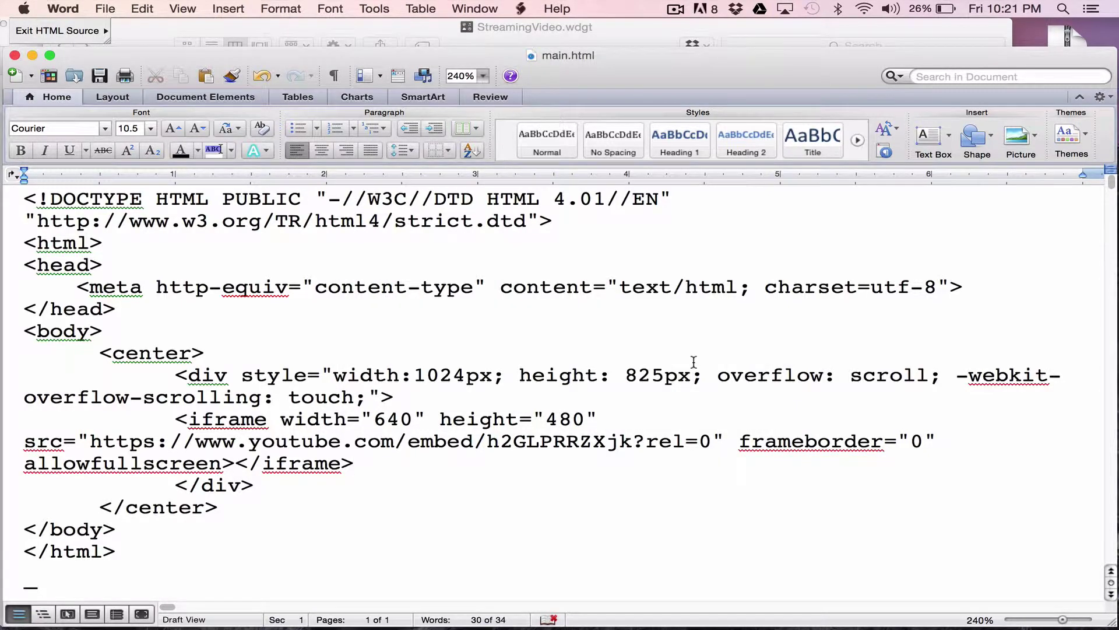
pyautogui.press('super+q')
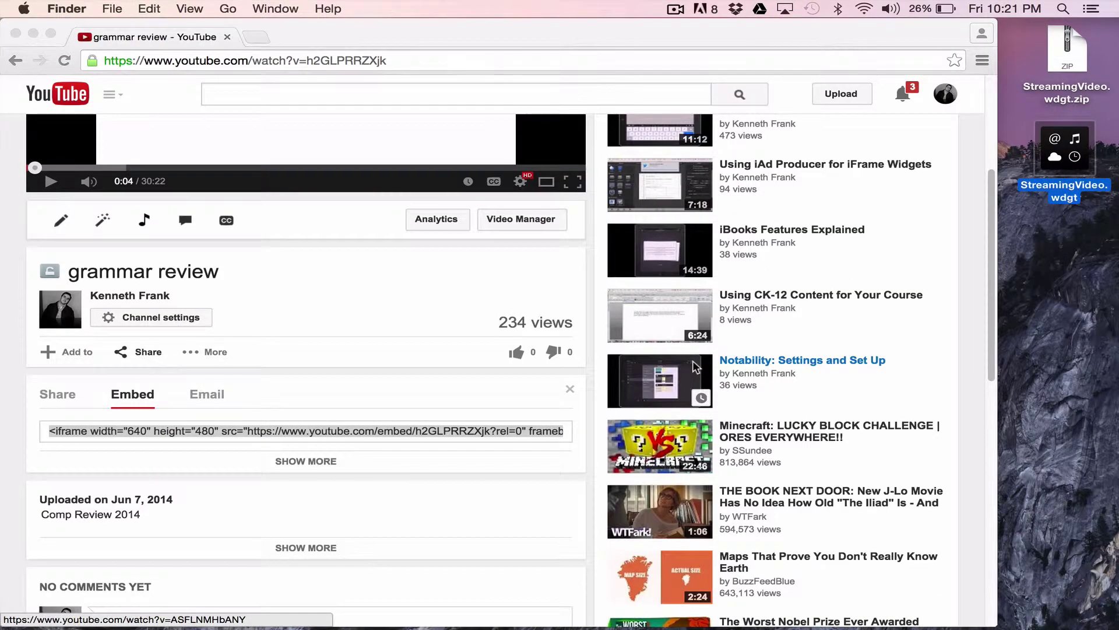
pyautogui.press('super+Tab')
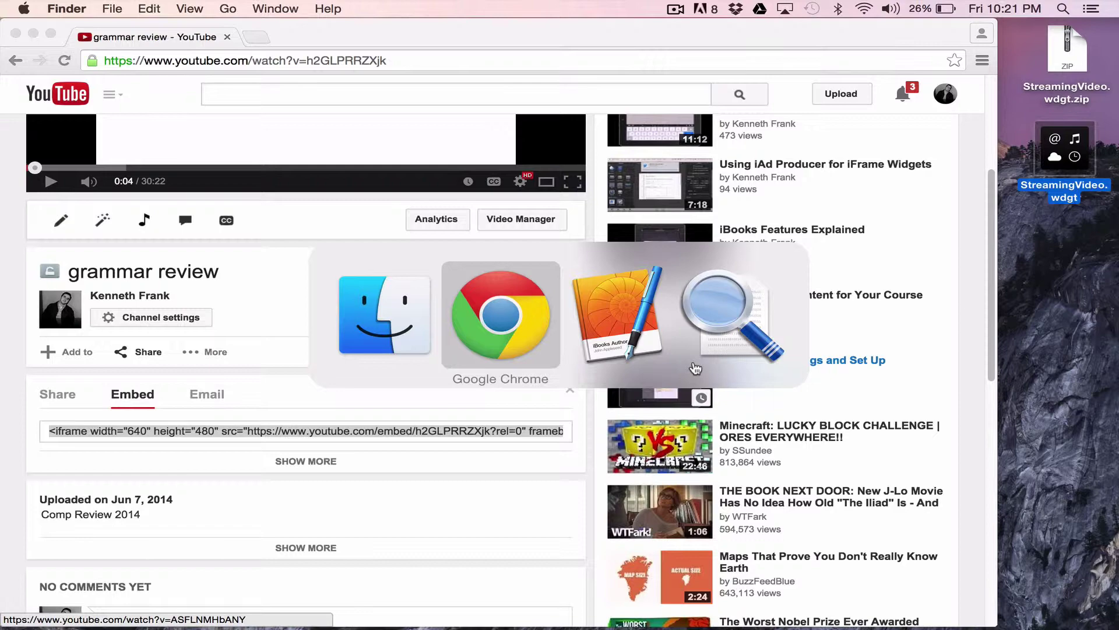
pyautogui.press('super+q')
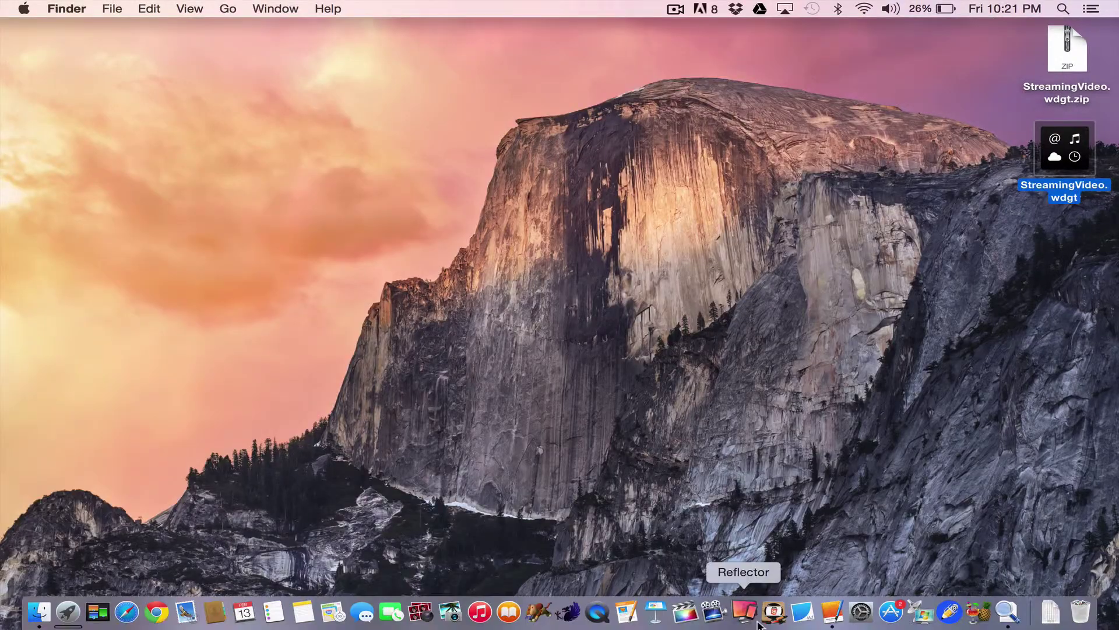
# - Drag StreamingVideo.wdgt from the Desktop folder onto the Chapter 1 page and move it upper right
pyautogui.click(832, 612)
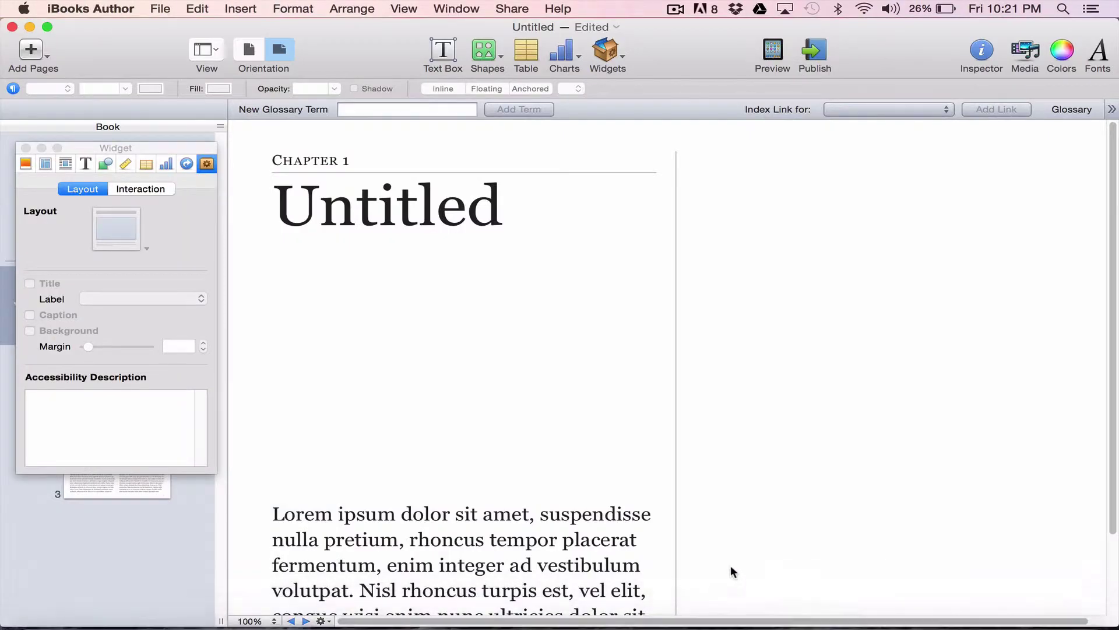
pyautogui.click(54, 592)
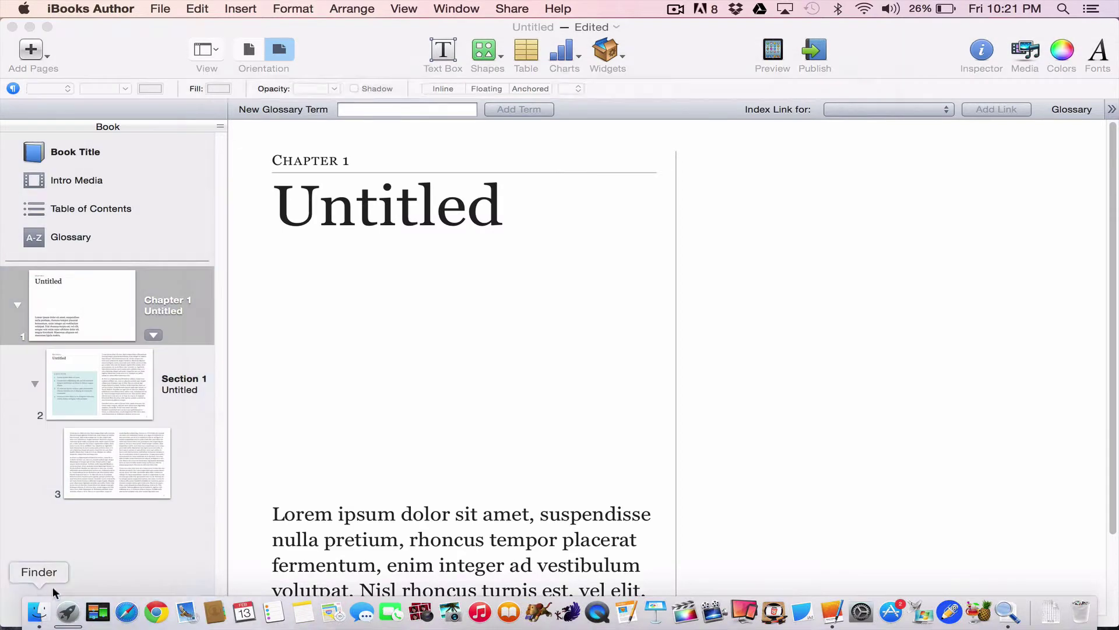
pyautogui.click(283, 158)
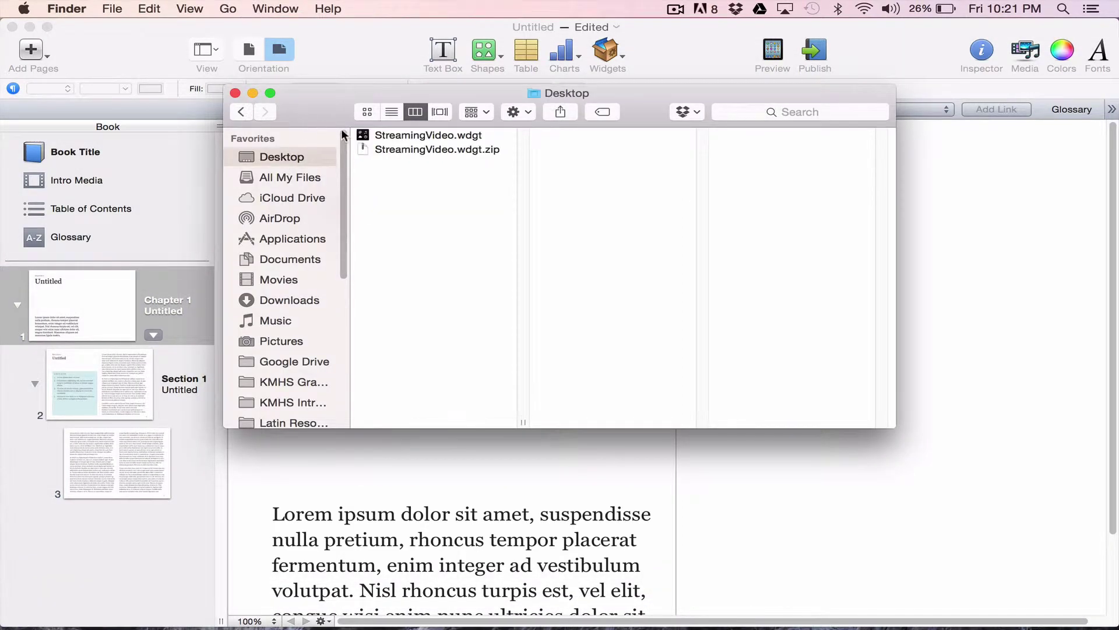
pyautogui.moveTo(365, 135); pyautogui.dragTo(933, 384)
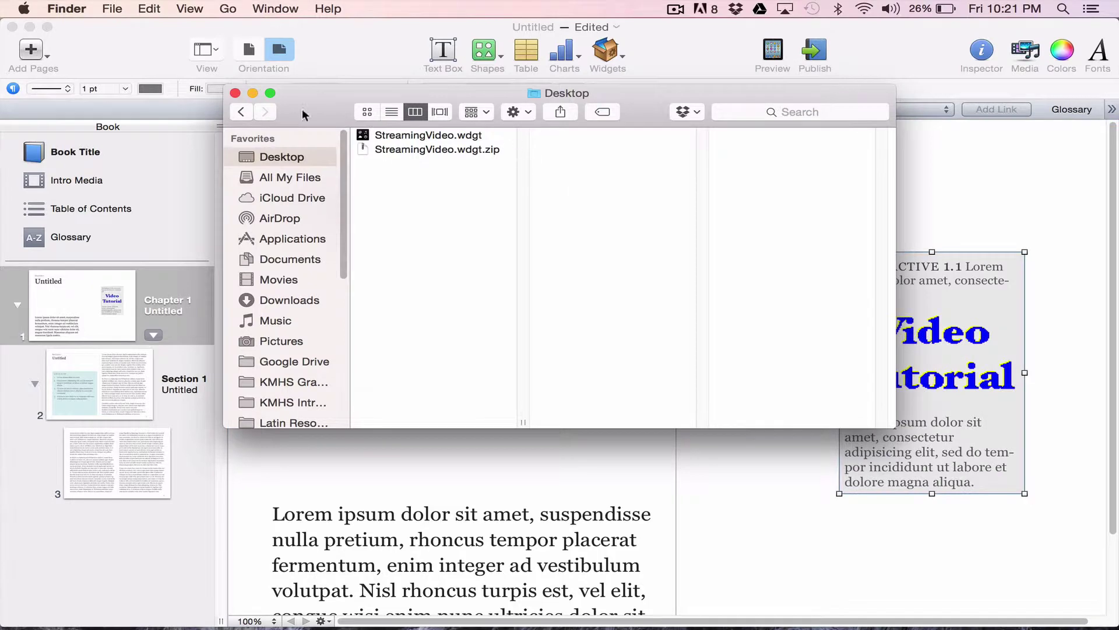
pyautogui.click(235, 93)
pyautogui.moveTo(943, 358); pyautogui.dragTo(914, 268)
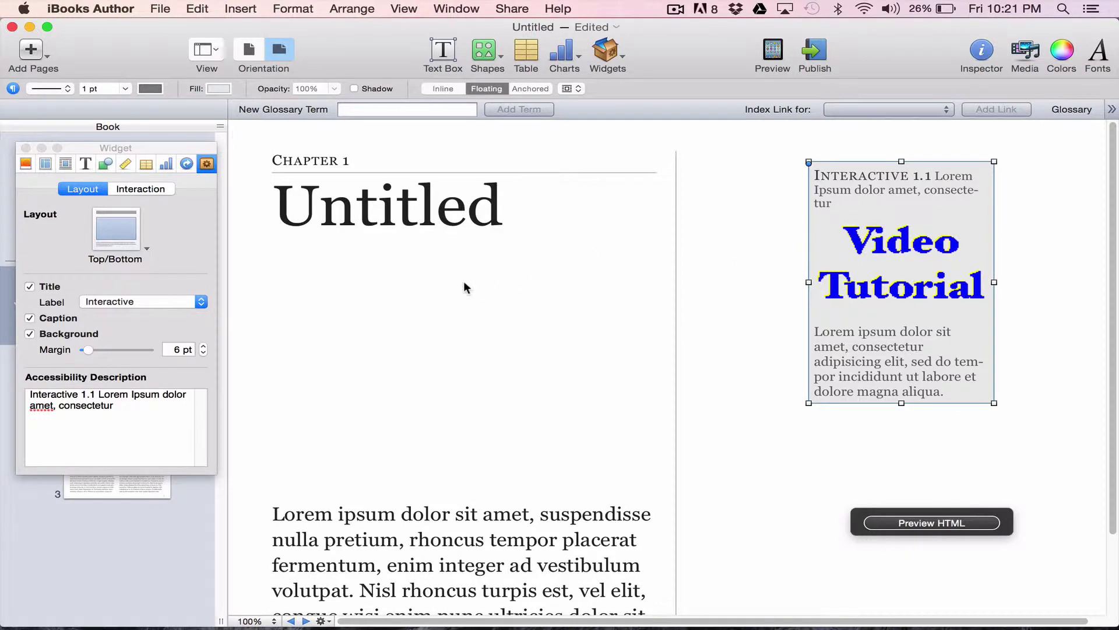
# - Turn off the widget's Title and Caption, keep Background, set Margin to 0 pt, and shrink it to 100 × 100 pt
pyautogui.click(30, 335)
pyautogui.click(30, 318)
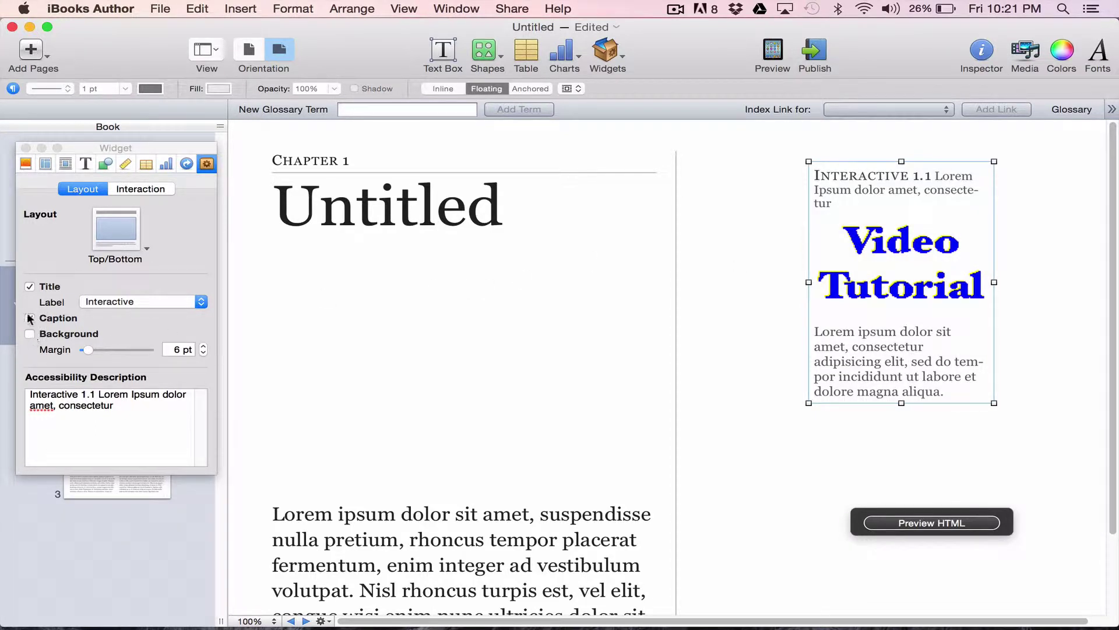
pyautogui.click(30, 287)
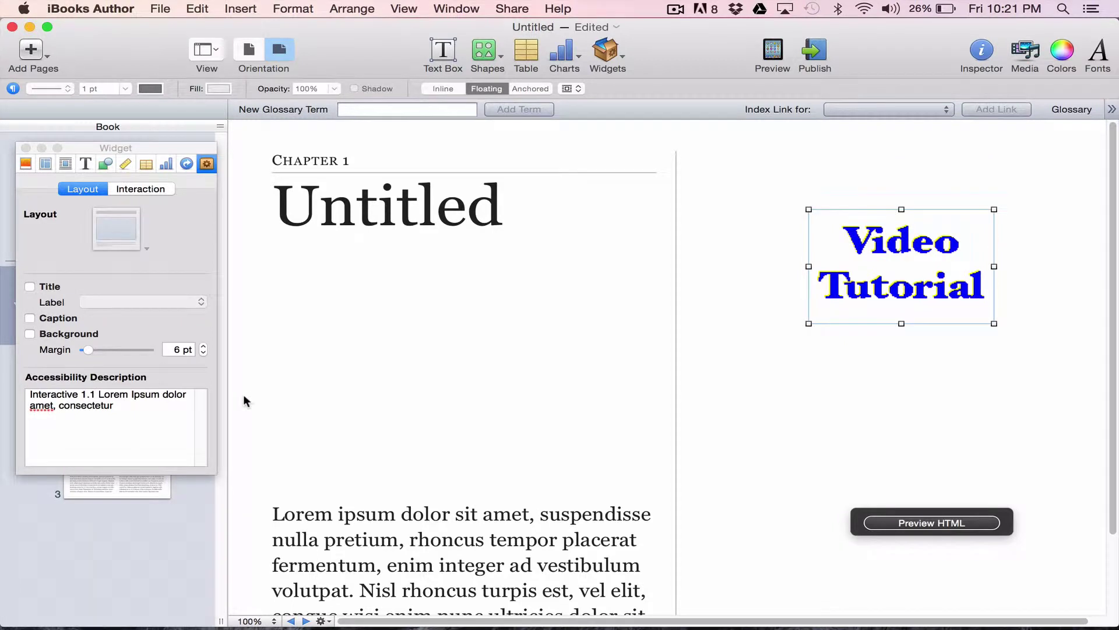
pyautogui.click(29, 334)
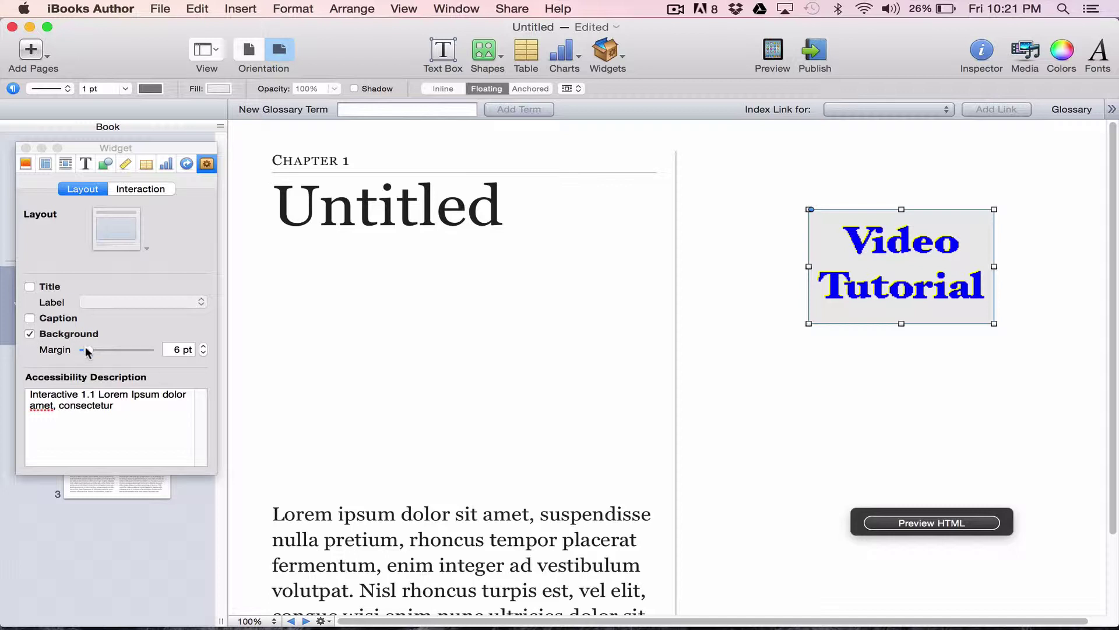
pyautogui.moveTo(88, 350); pyautogui.dragTo(80, 351)
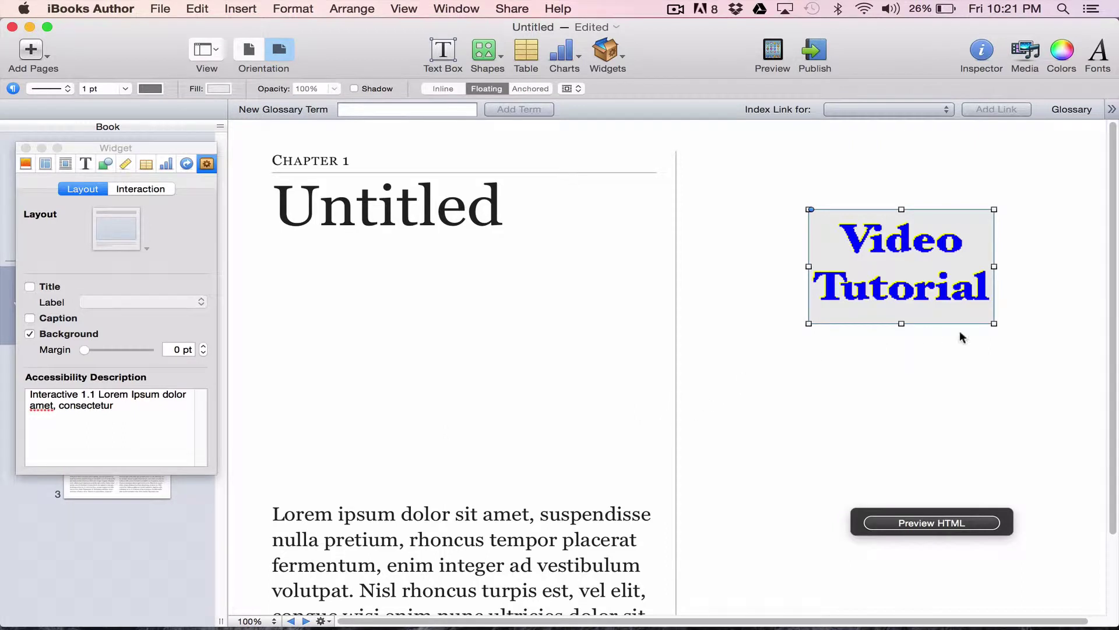
pyautogui.moveTo(993, 323); pyautogui.dragTo(874, 262)
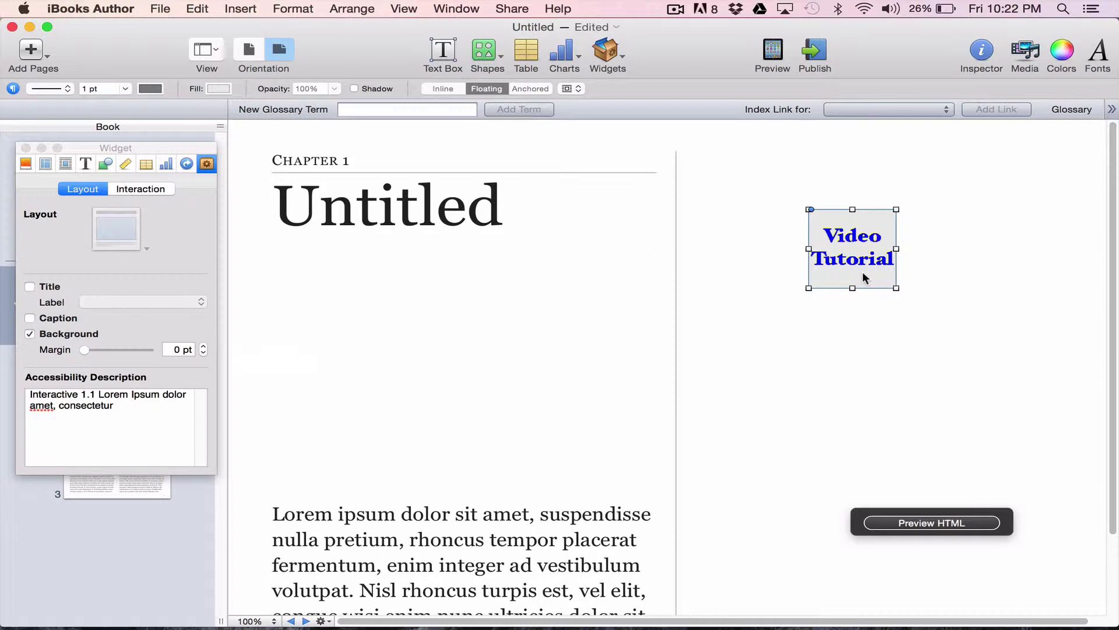
# - Preview the book in iBooks on this computer, dismiss the orientation alert, and open the Video Tutorial widget
pyautogui.click(770, 54)
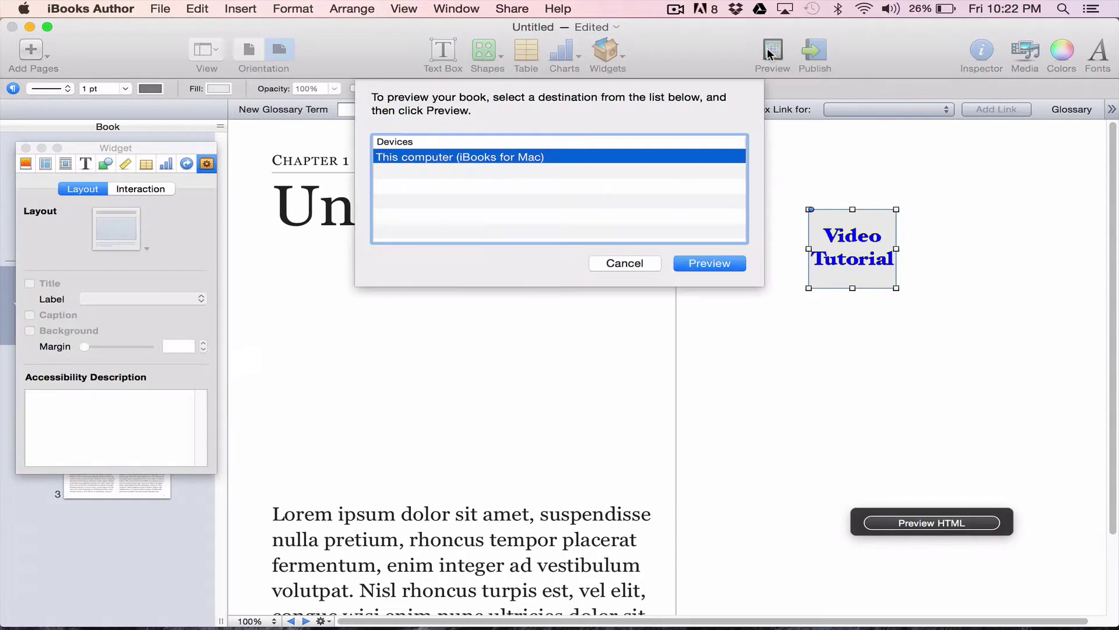
pyautogui.click(698, 267)
pyautogui.click(690, 158)
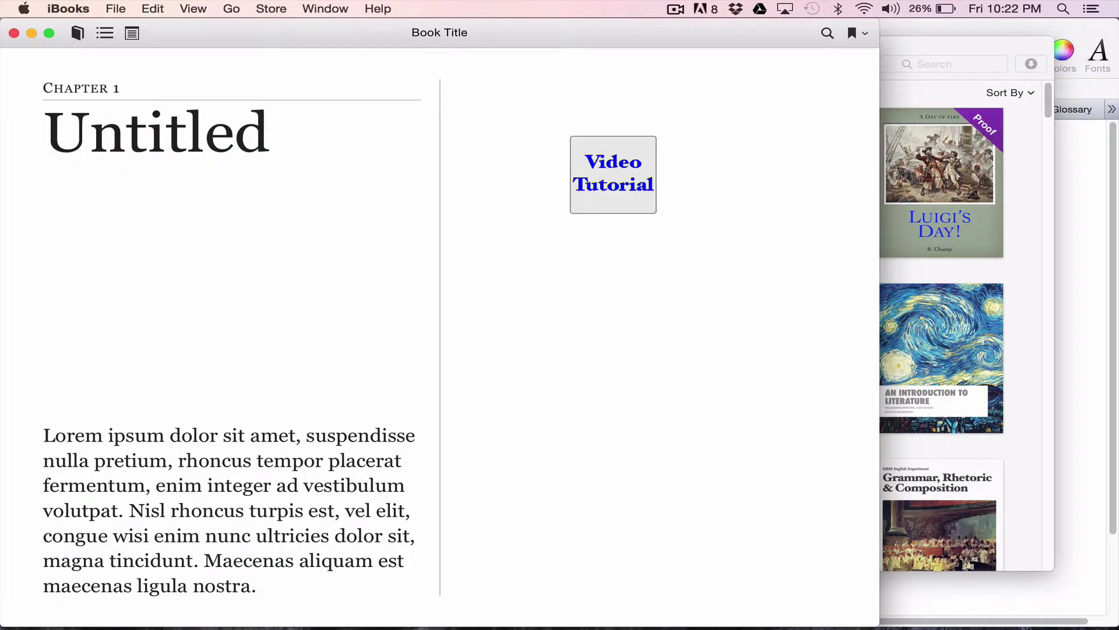
pyautogui.click(613, 179)
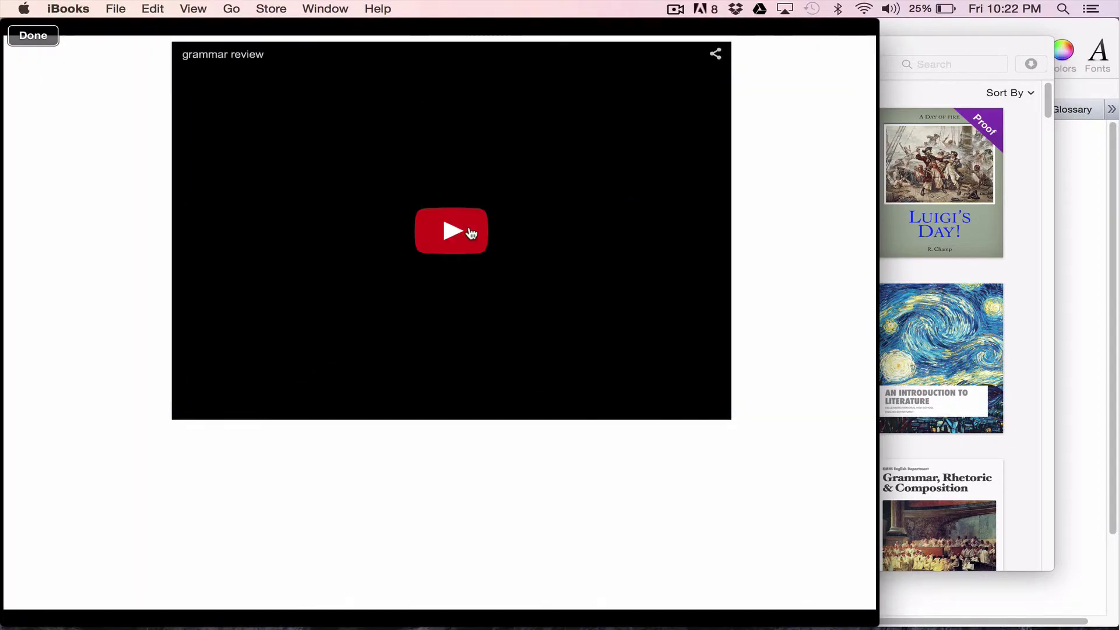
# - Play the grammar review video full screen, pause it at 10:45, and exit full screen
pyautogui.click(471, 233)
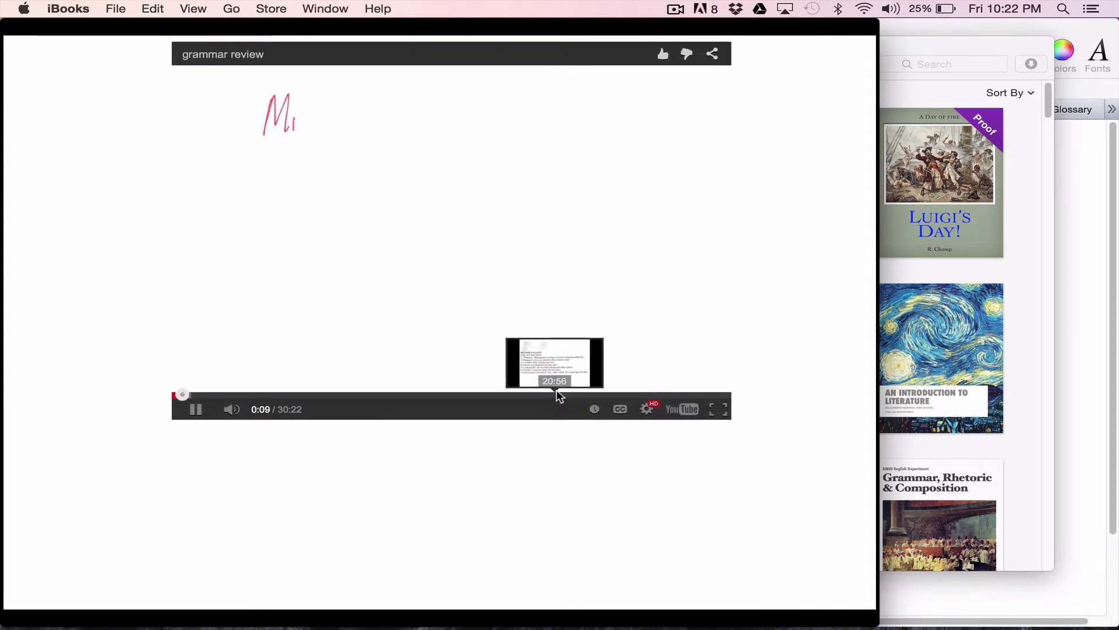
pyautogui.click(725, 410)
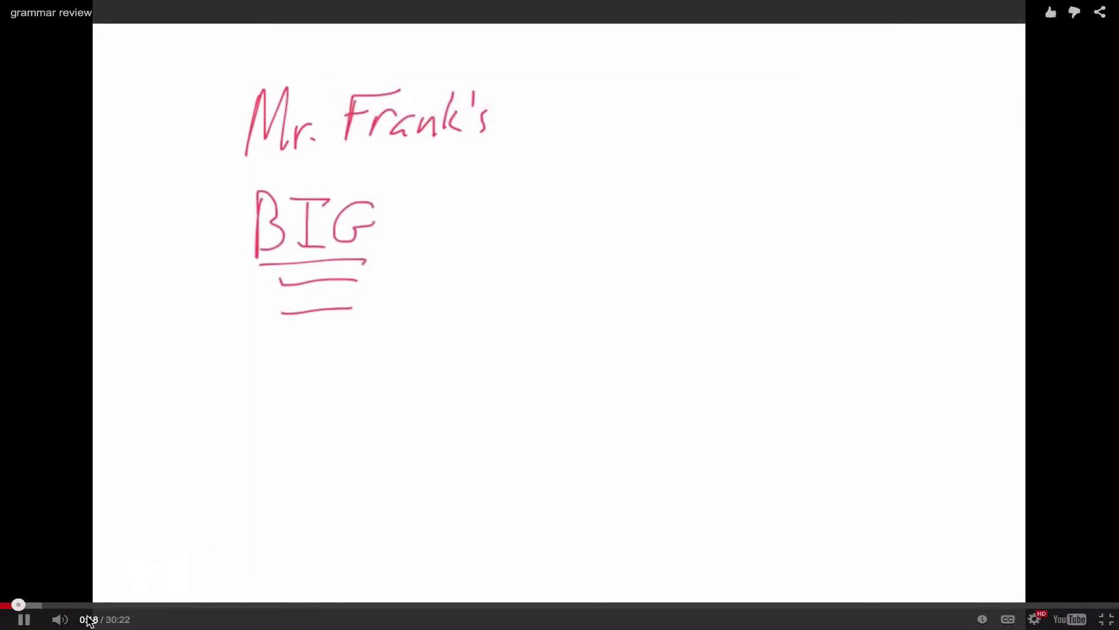
pyautogui.click(26, 620)
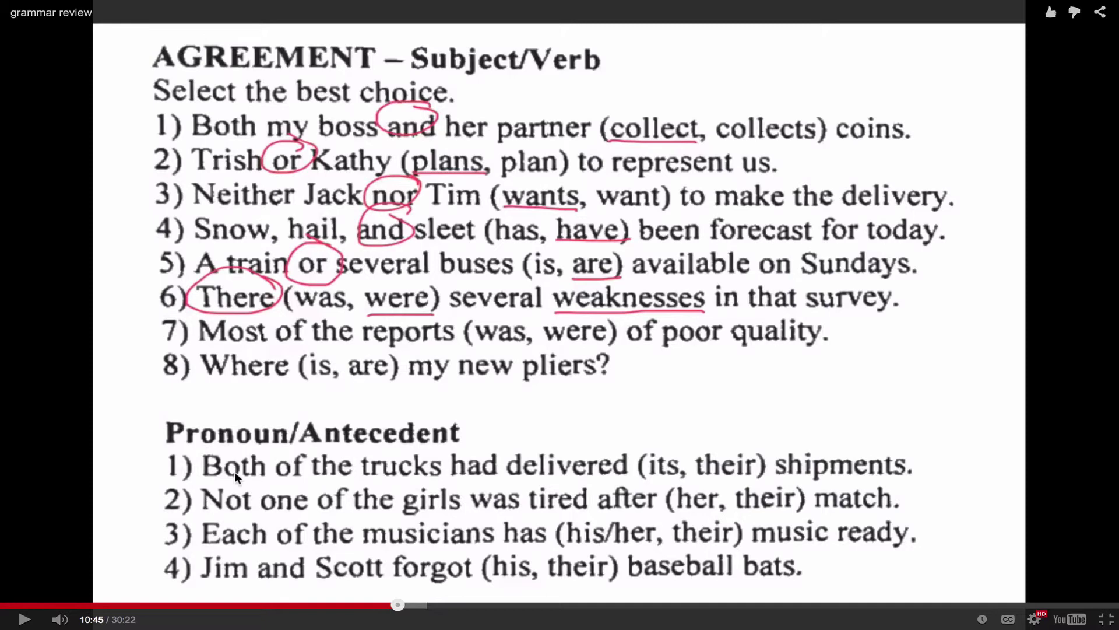
pyautogui.press('Escape')
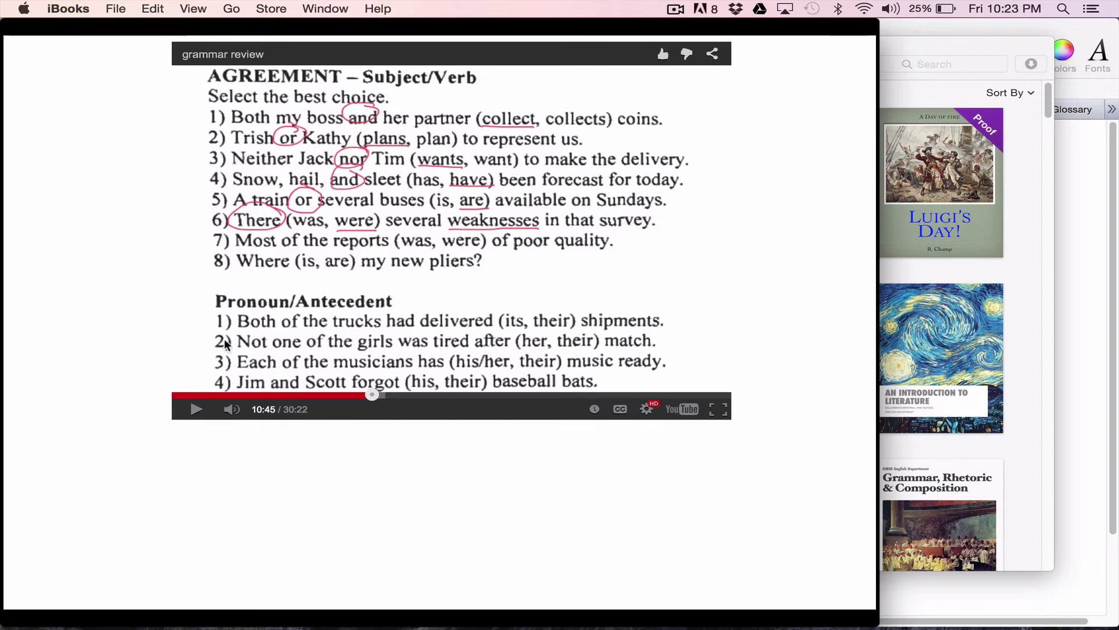
# - Switch from the iBooks preview back to iBooks Author
pyautogui.press('super+Tab')
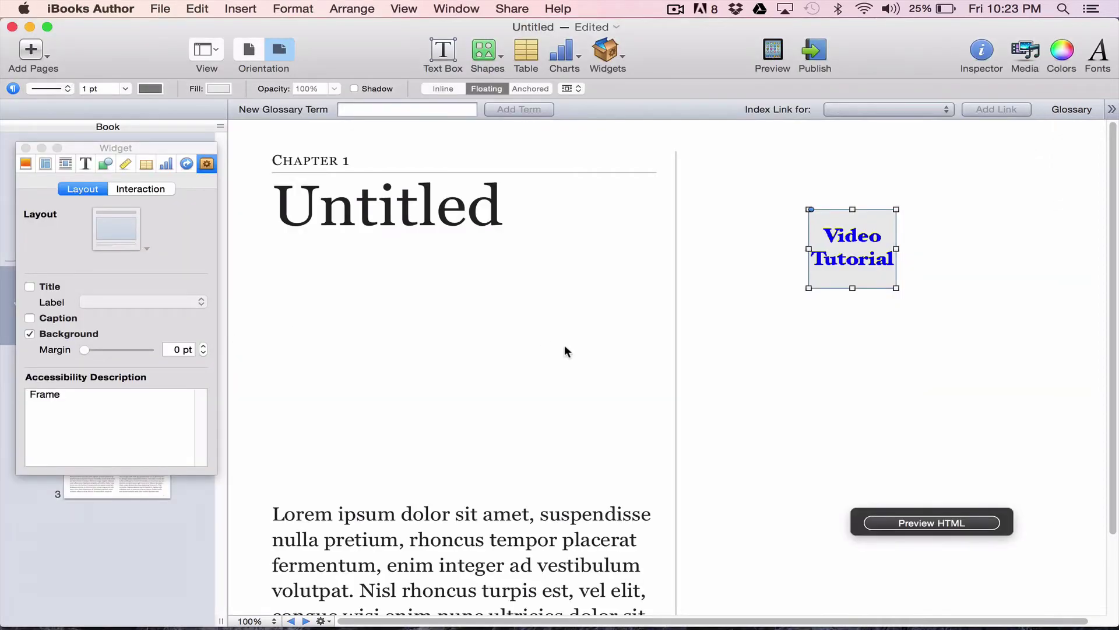